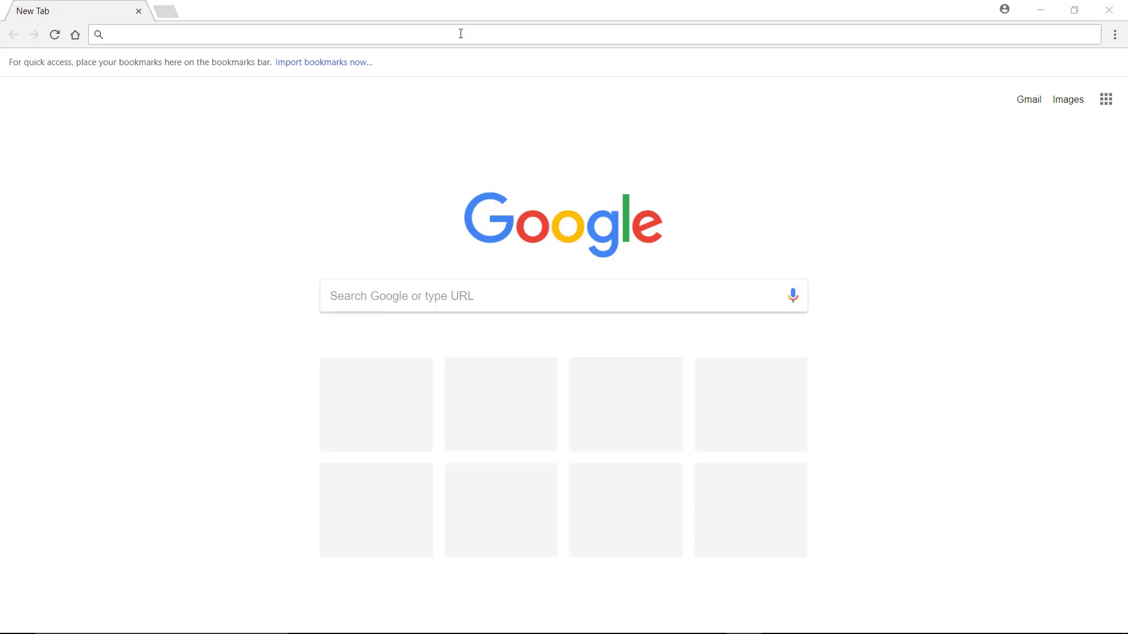
# Step: Load localhost:8082 in Chrome to reach the SmartConnector login page
pyautogui.write('localhost')
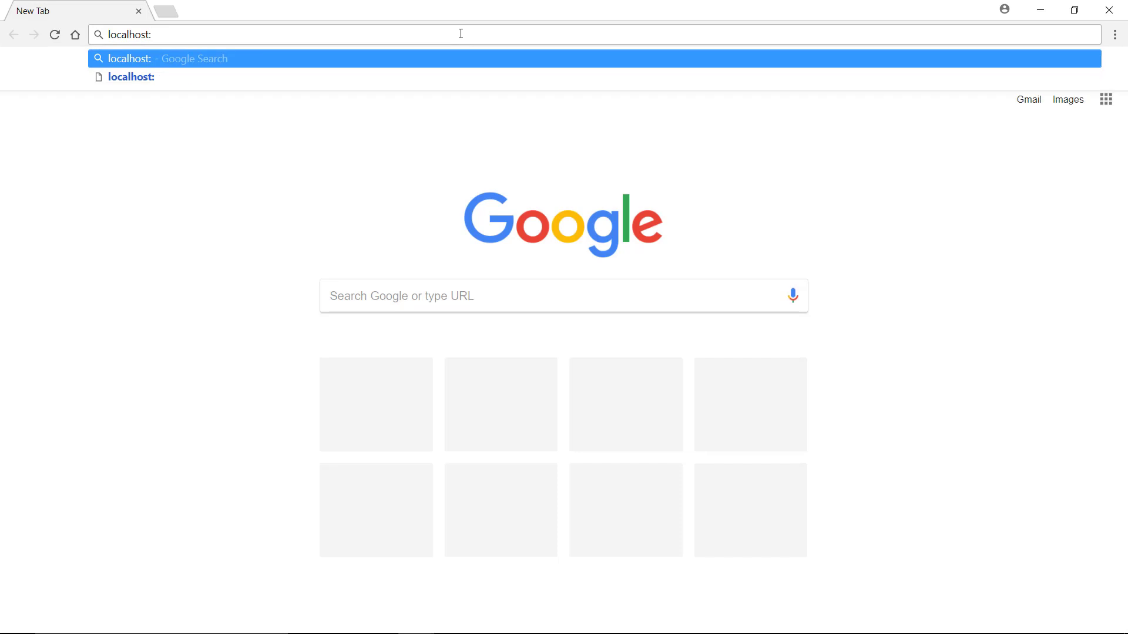
pyautogui.write(':8082')
pyautogui.press('Return')
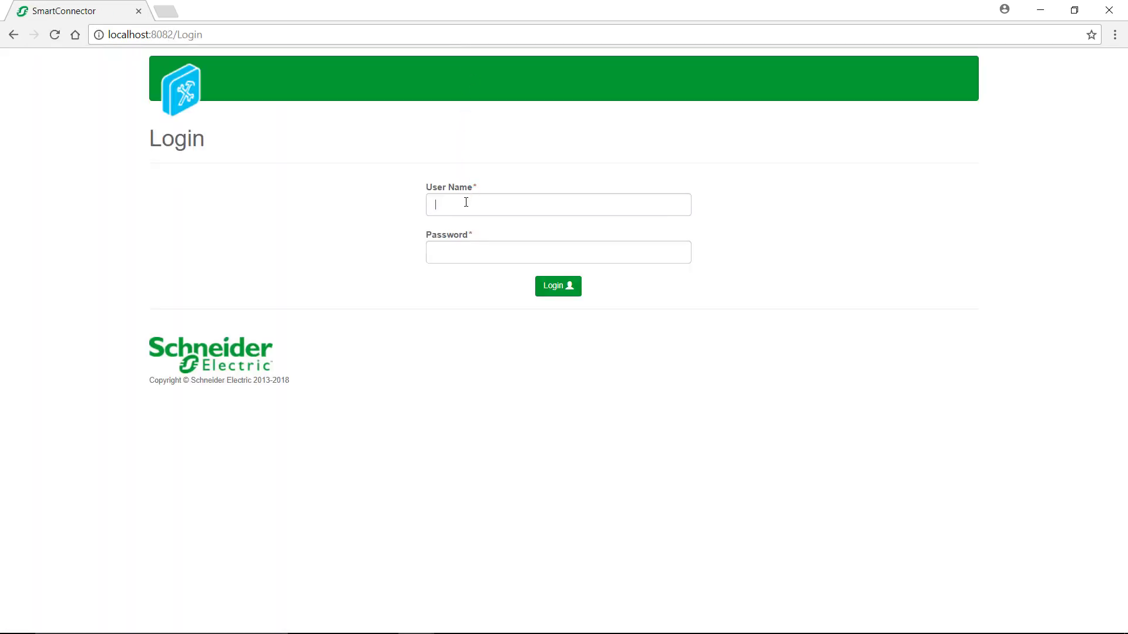
# Step: Log in with the admin user name and its password
pyautogui.click(466, 202)
pyautogui.write('admin')
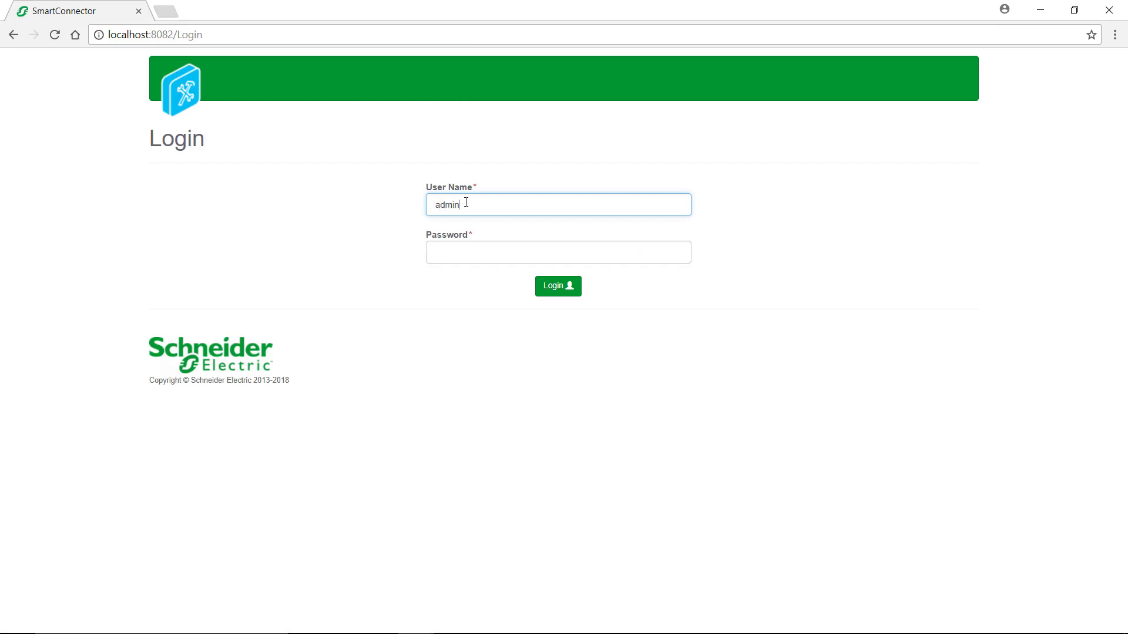
pyautogui.click(466, 251)
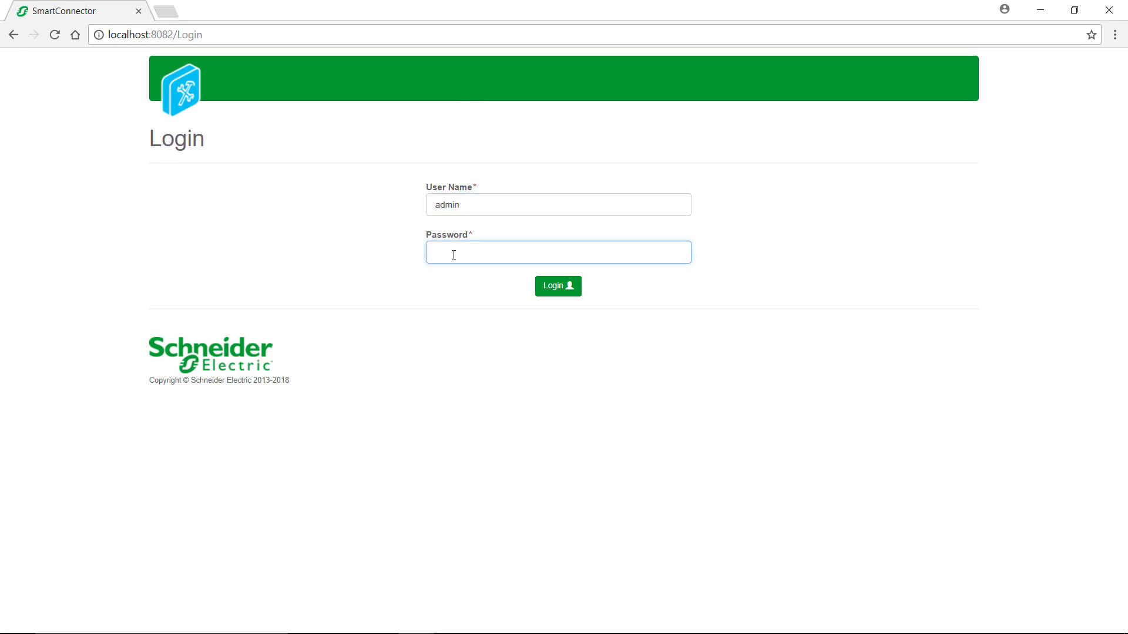
pyautogui.write('Admin')
pyautogui.press('Return')
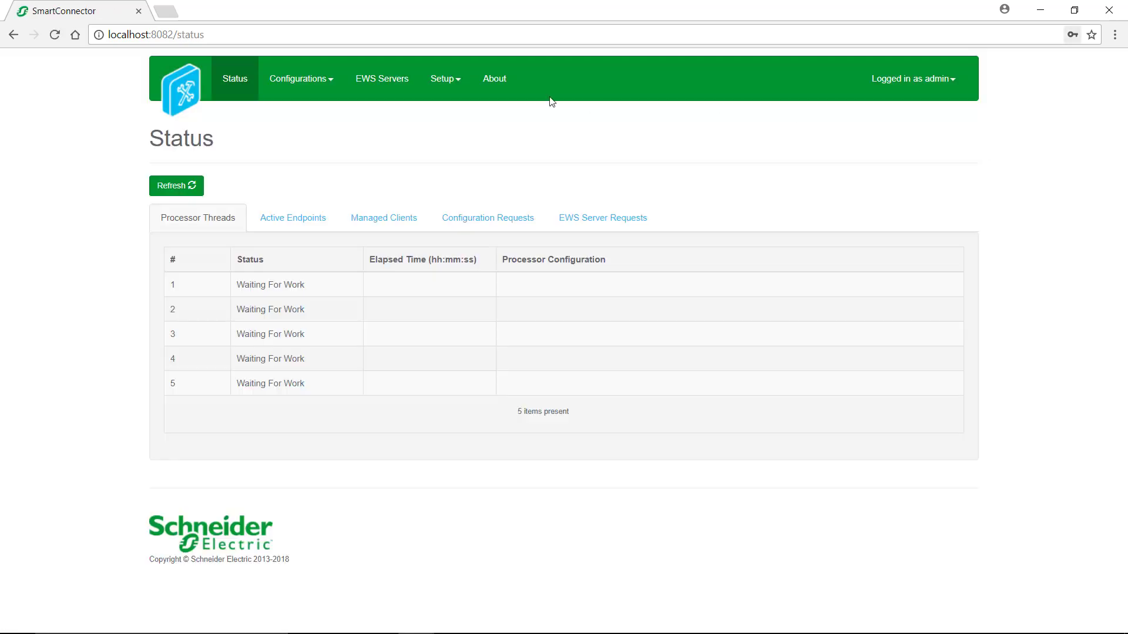
# Step: Start adding a new configuration from the Configurations > Endpoint list
pyautogui.click(301, 82)
pyautogui.click(302, 136)
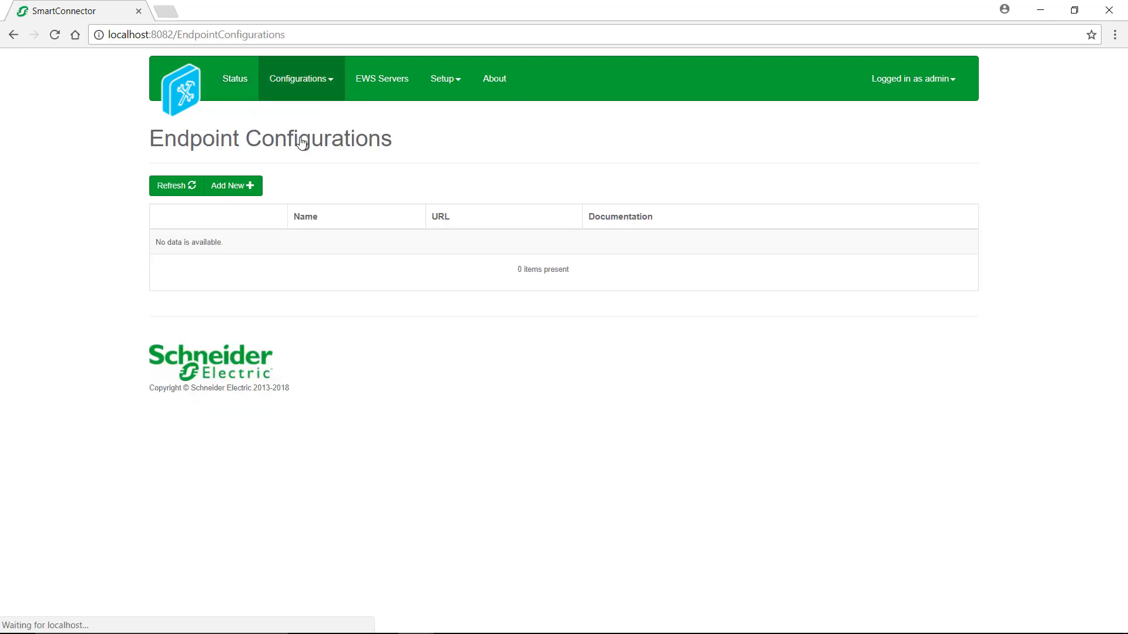
pyautogui.click(244, 189)
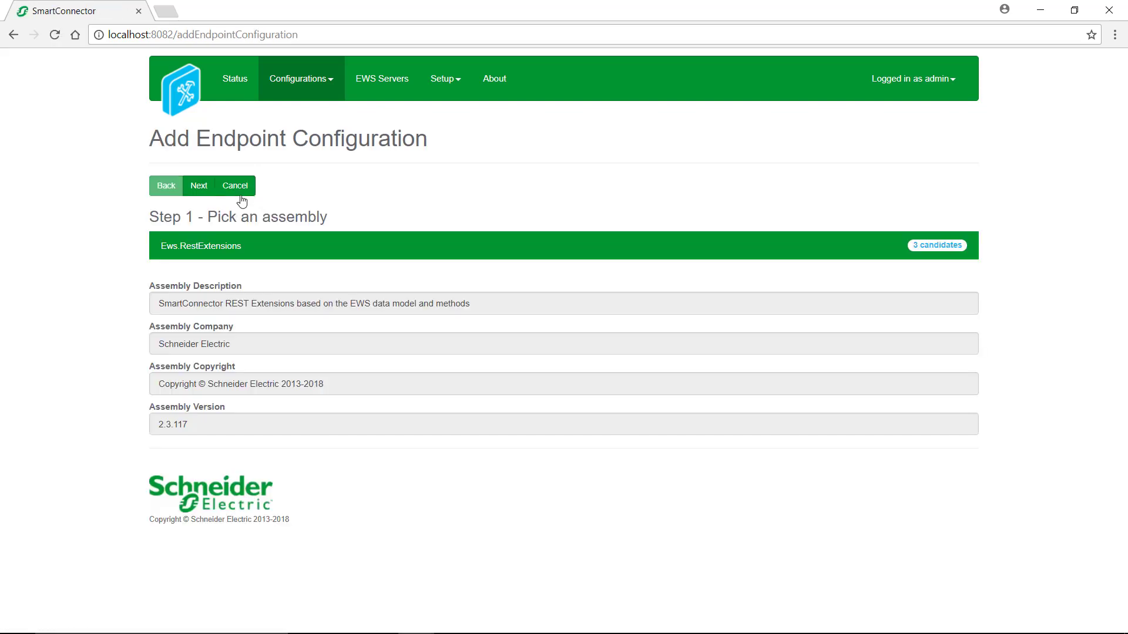
# Step: Choose the Ews.RestExtensions assembly and MongooseEwsRestProvider class, advancing to the naming step
pyautogui.click(232, 242)
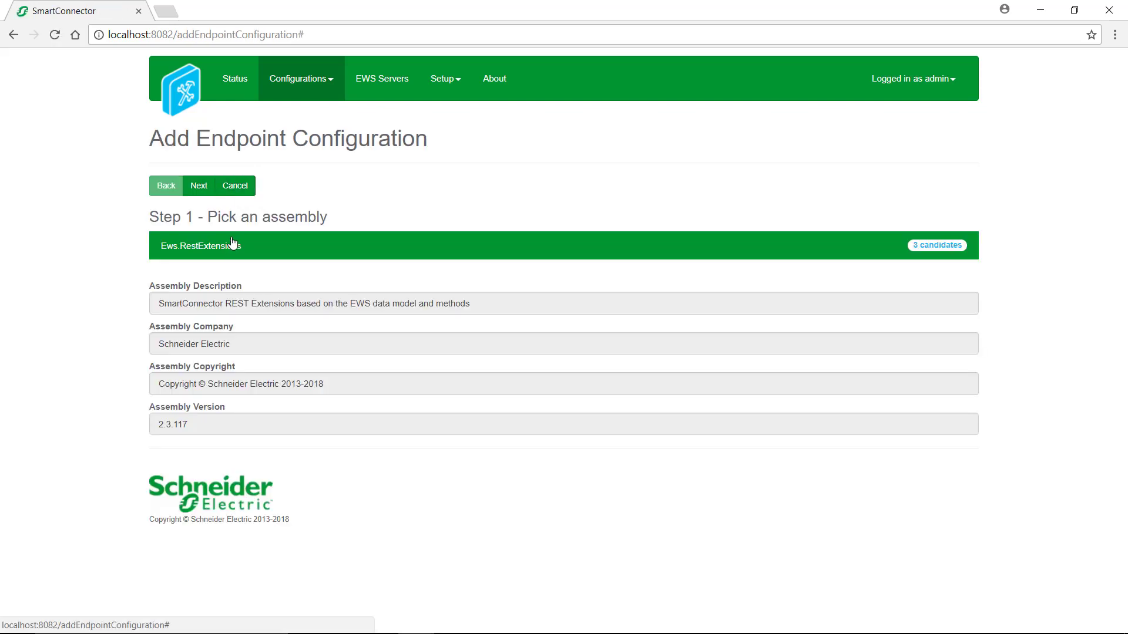
pyautogui.click(203, 191)
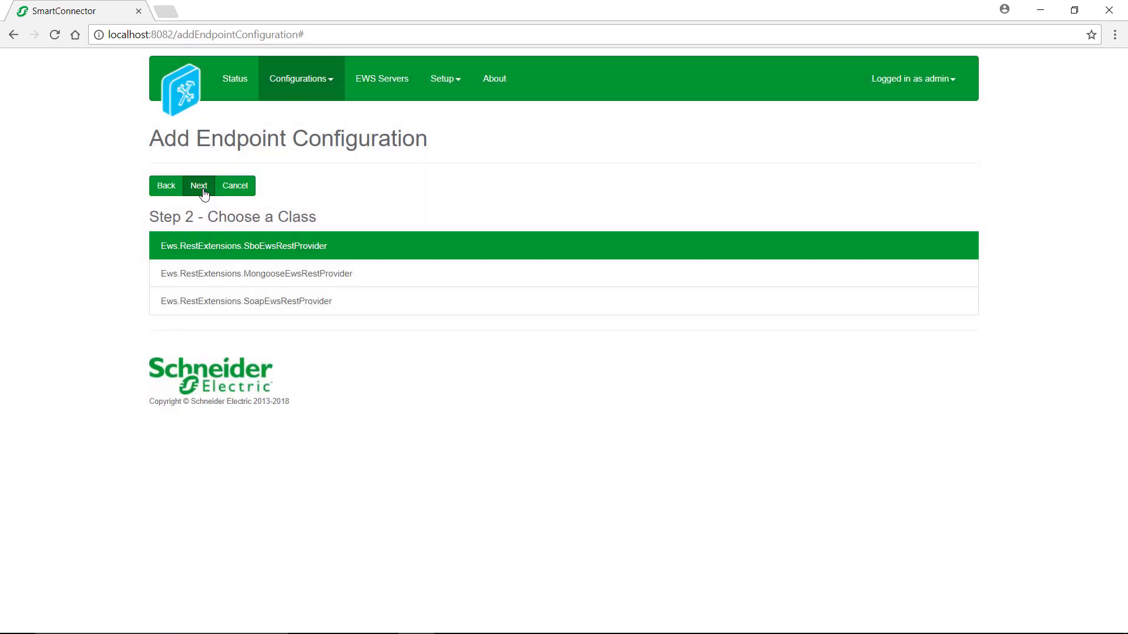
pyautogui.click(207, 272)
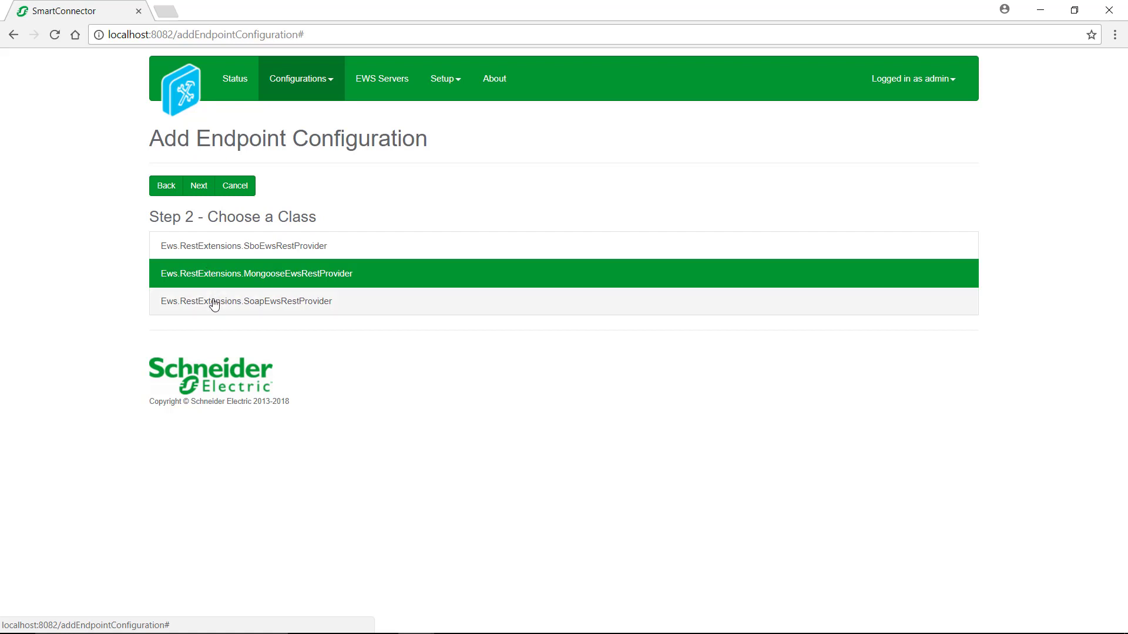
pyautogui.click(241, 255)
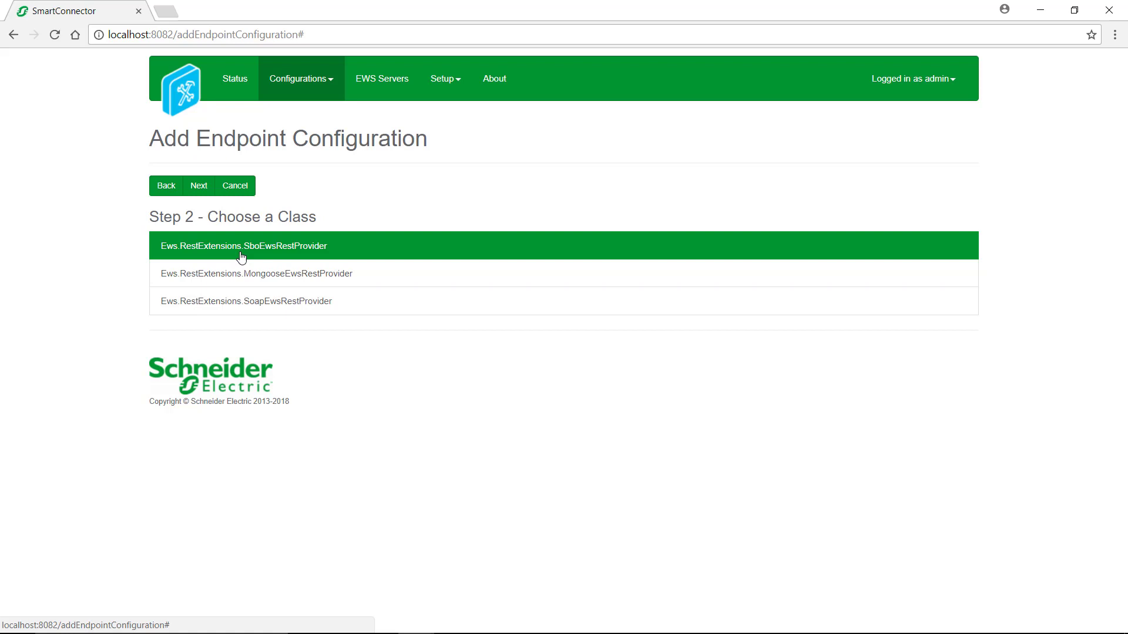
pyautogui.click(227, 307)
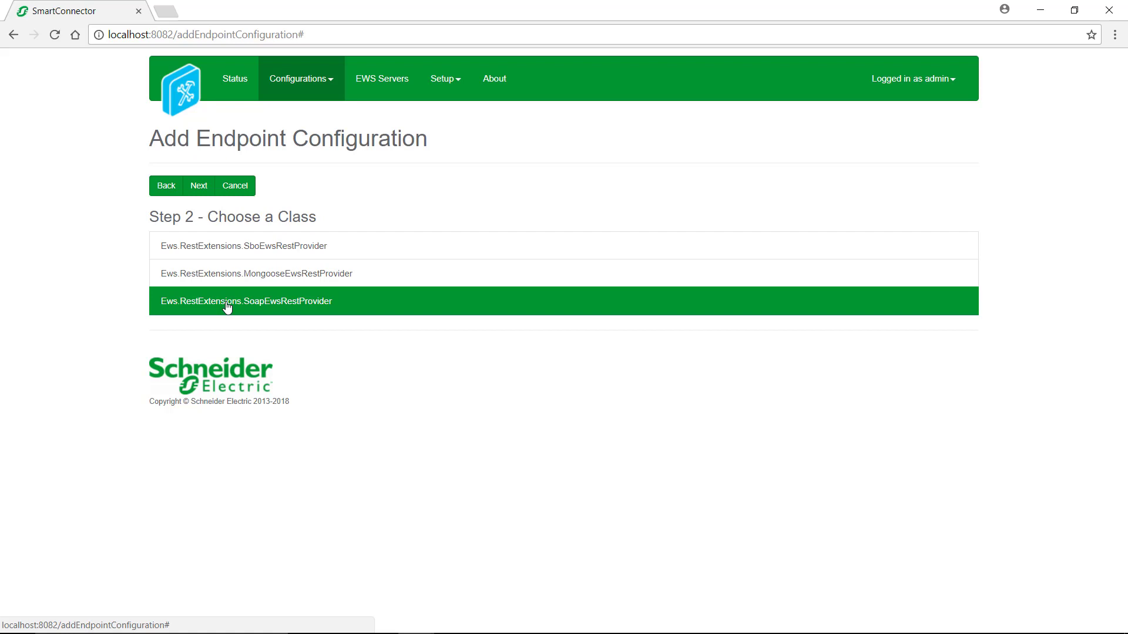
pyautogui.click(228, 276)
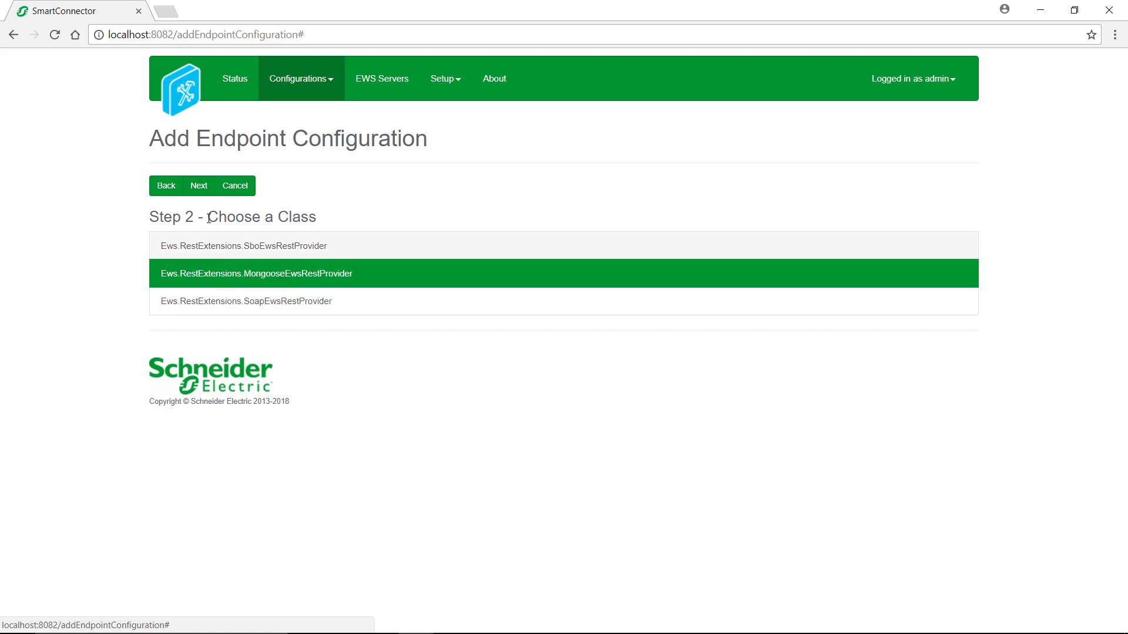
pyautogui.click(200, 186)
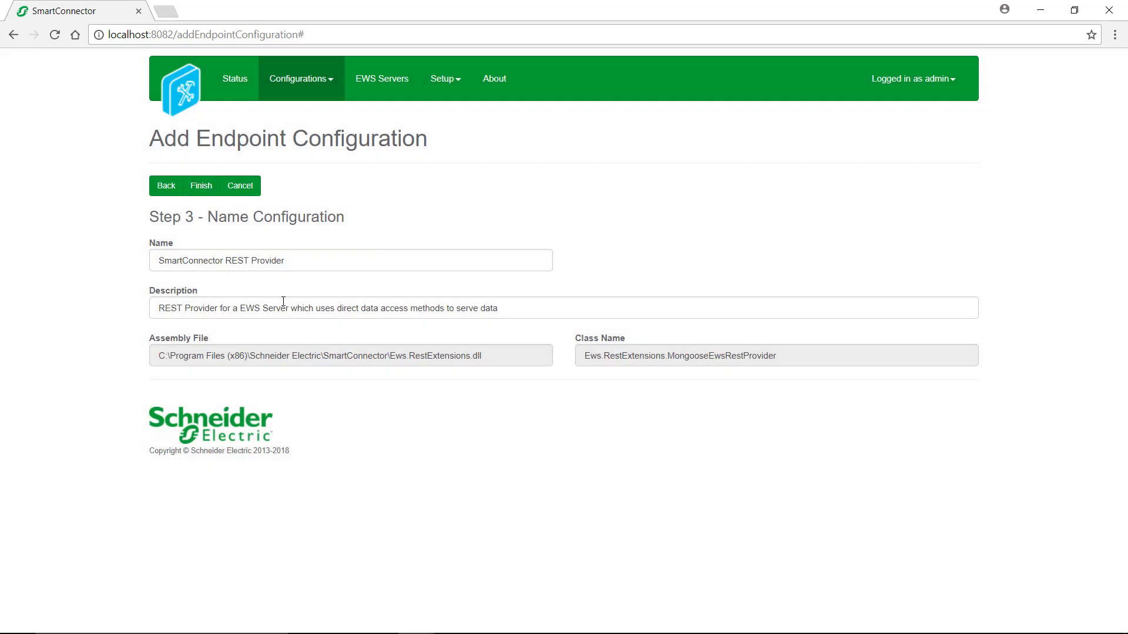
# Step: Finish the SmartConnector REST Provider and view its details: http, 127.0.0.1, port 8083
pyautogui.click(203, 188)
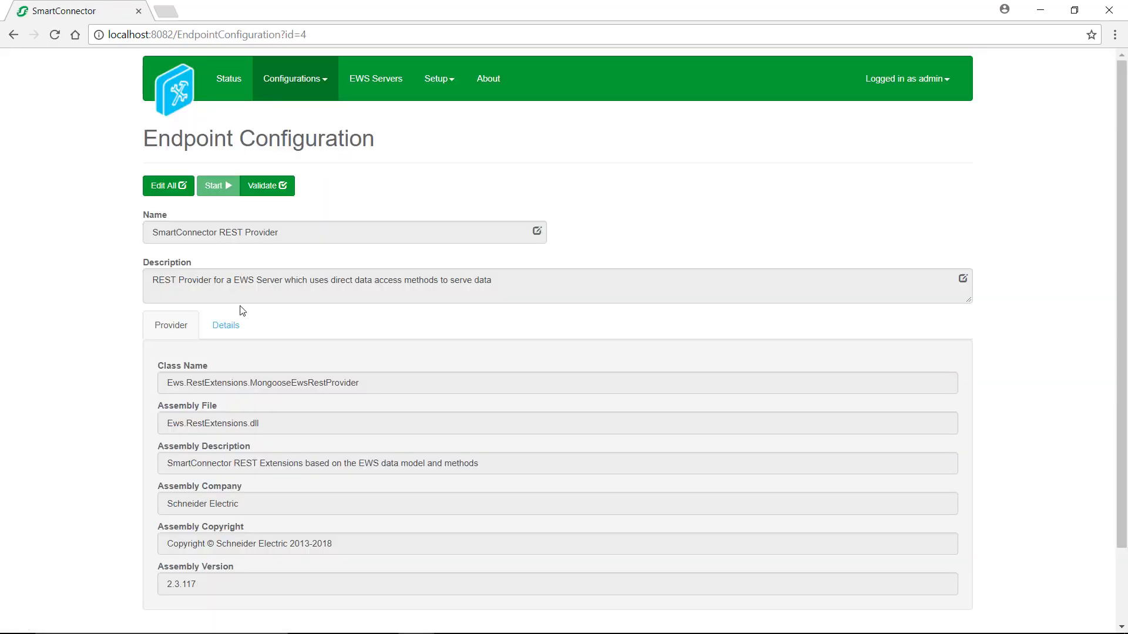
pyautogui.scroll(-2, 229, 276)
pyautogui.click(221, 243)
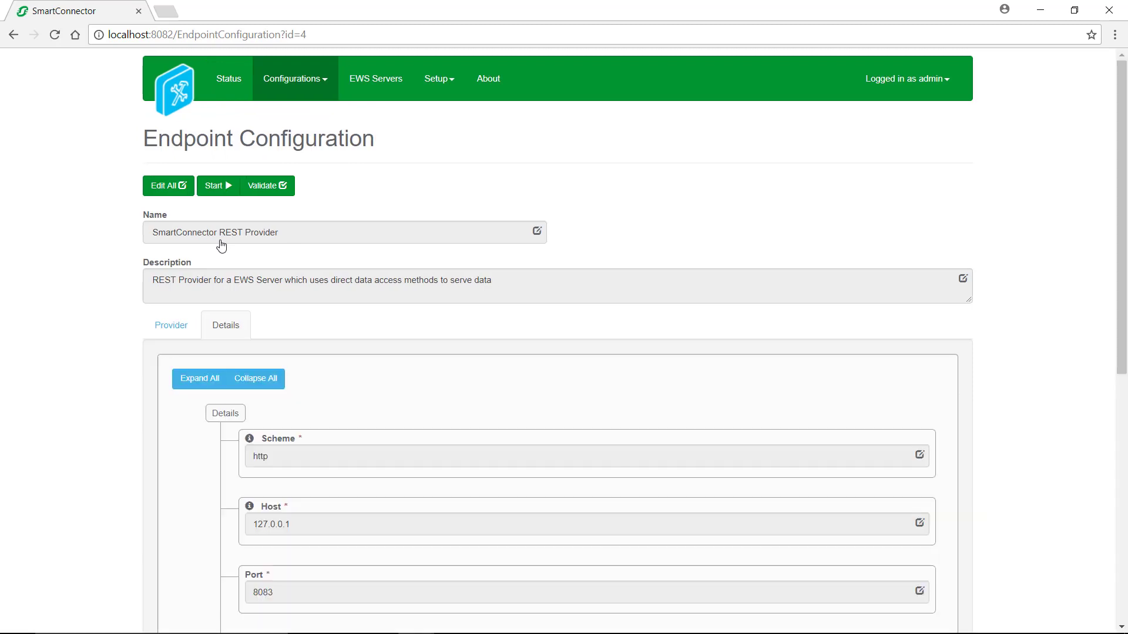
pyautogui.scroll(-4, 219, 241)
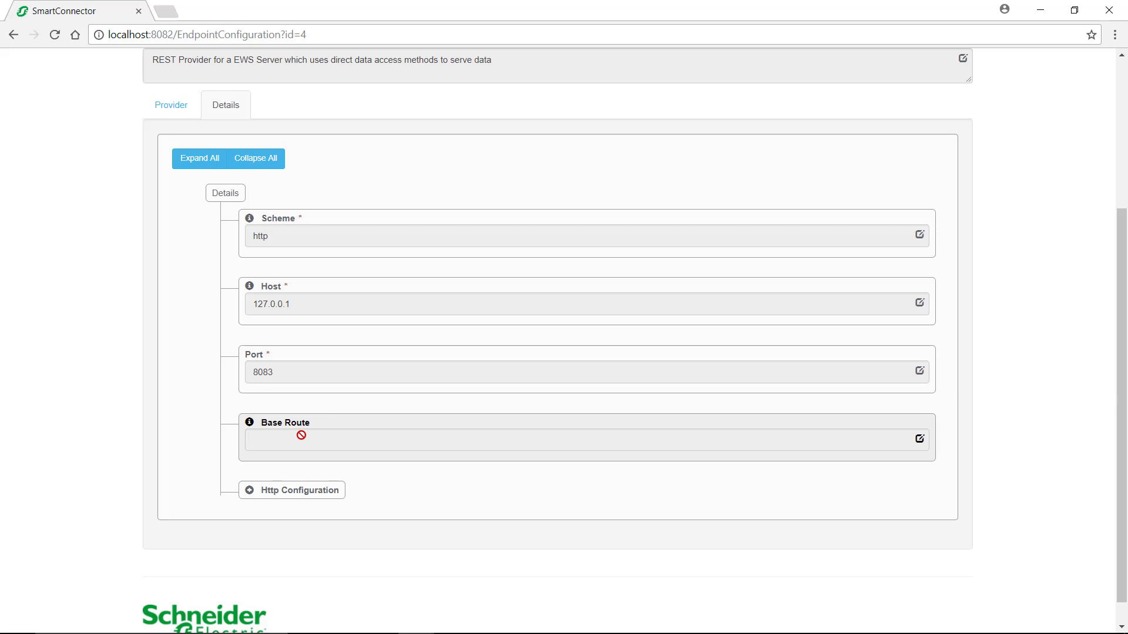
pyautogui.click(301, 493)
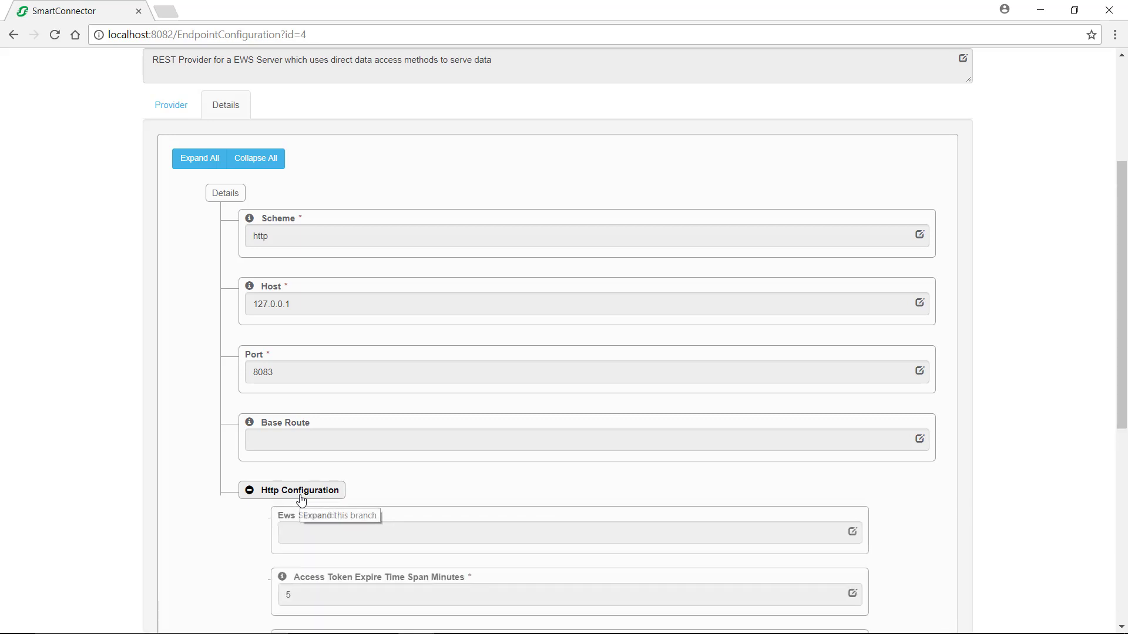
pyautogui.scroll(-4, 301, 500)
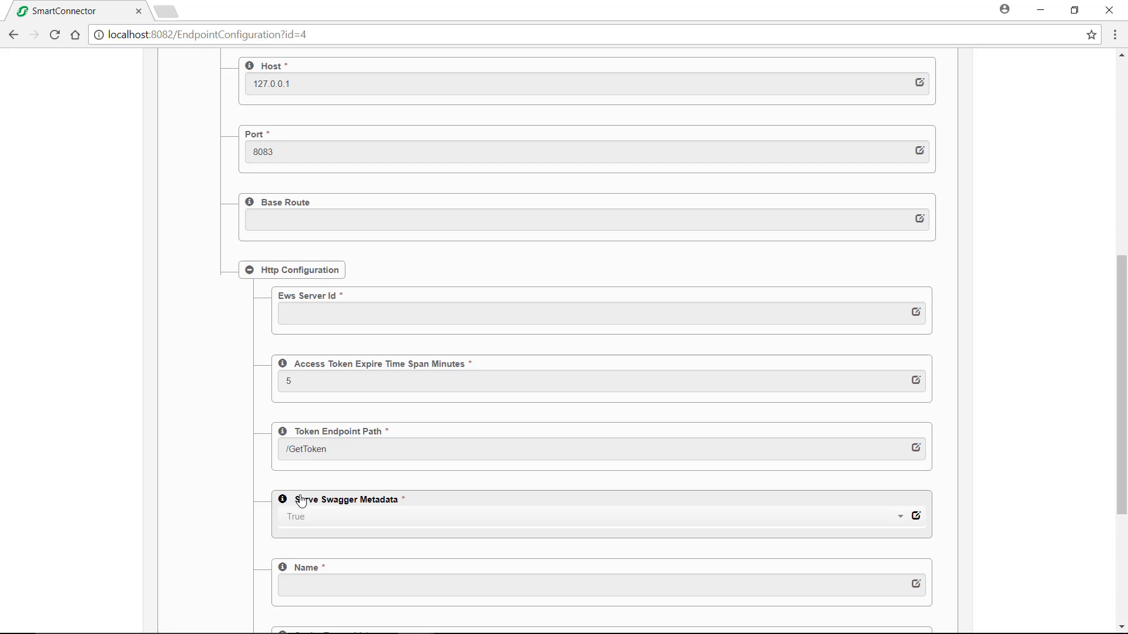
pyautogui.scroll(-1, 301, 499)
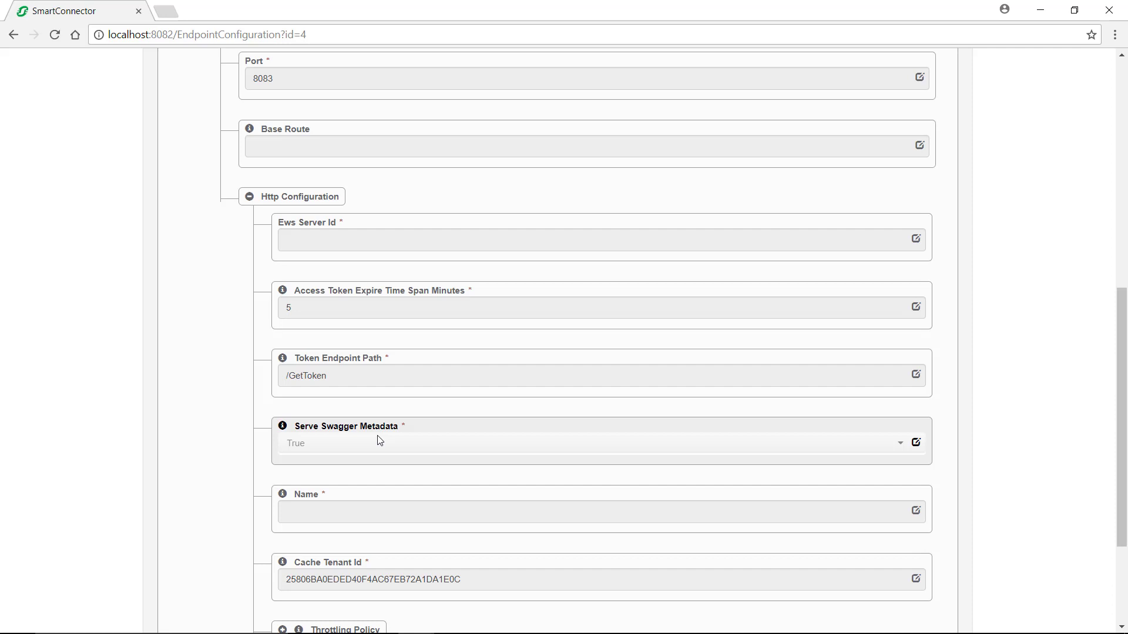
pyautogui.scroll(-2, 379, 441)
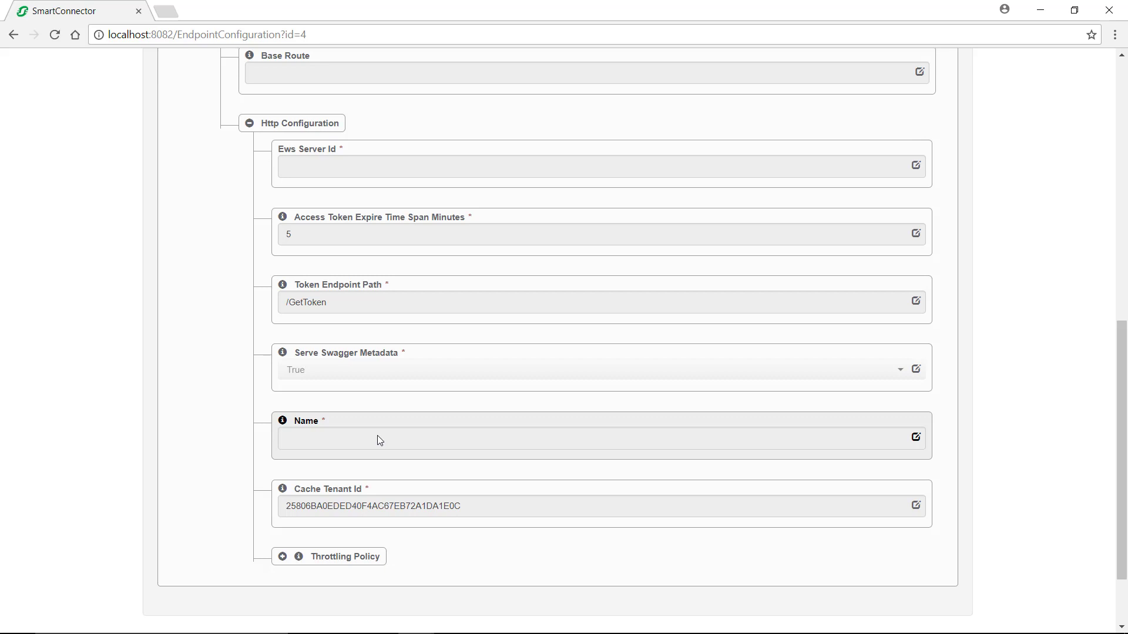
pyautogui.scroll(-2, 377, 435)
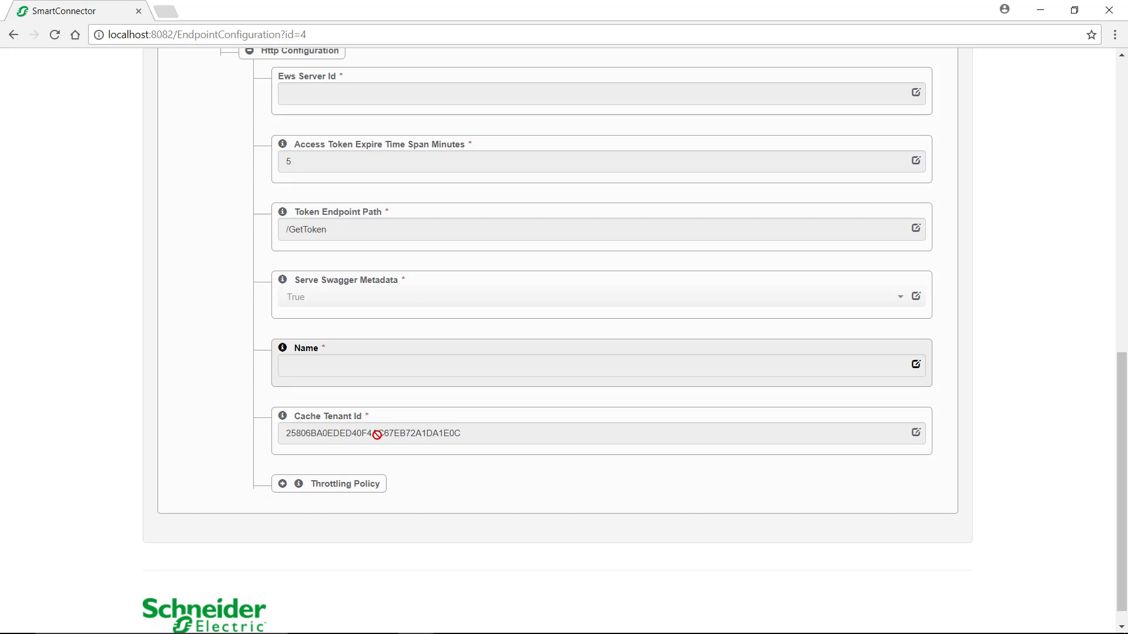
pyautogui.scroll(-1, 377, 435)
pyautogui.scroll(-1, 377, 435)
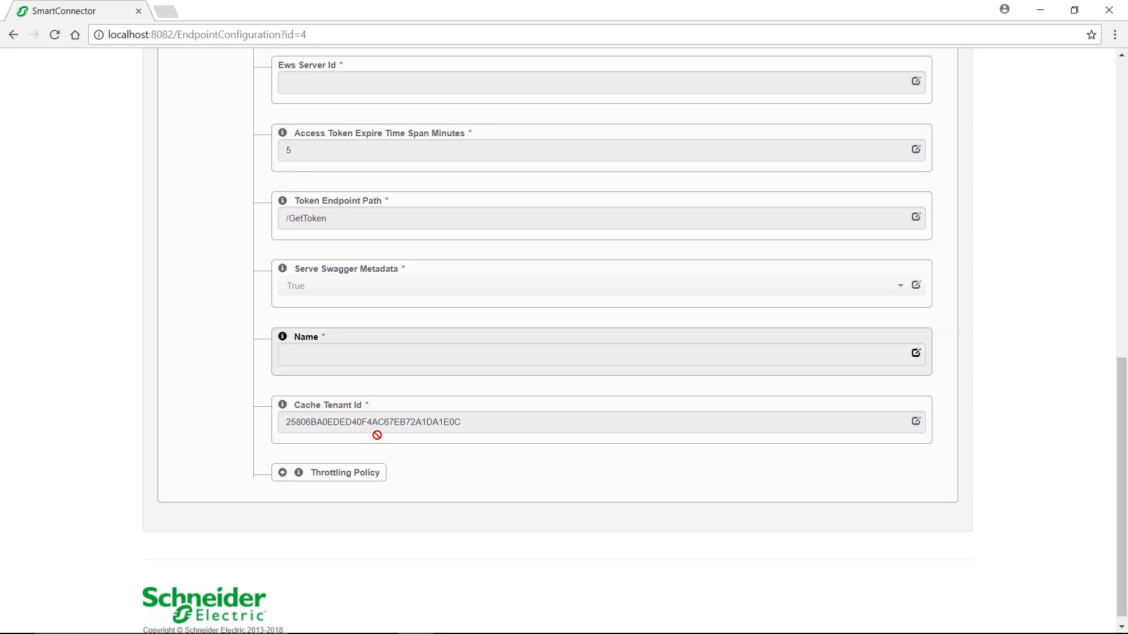
pyautogui.scroll(-2, 376, 435)
# Step: Expand the Throttling Policy and its Default Rates settings
pyautogui.click(347, 462)
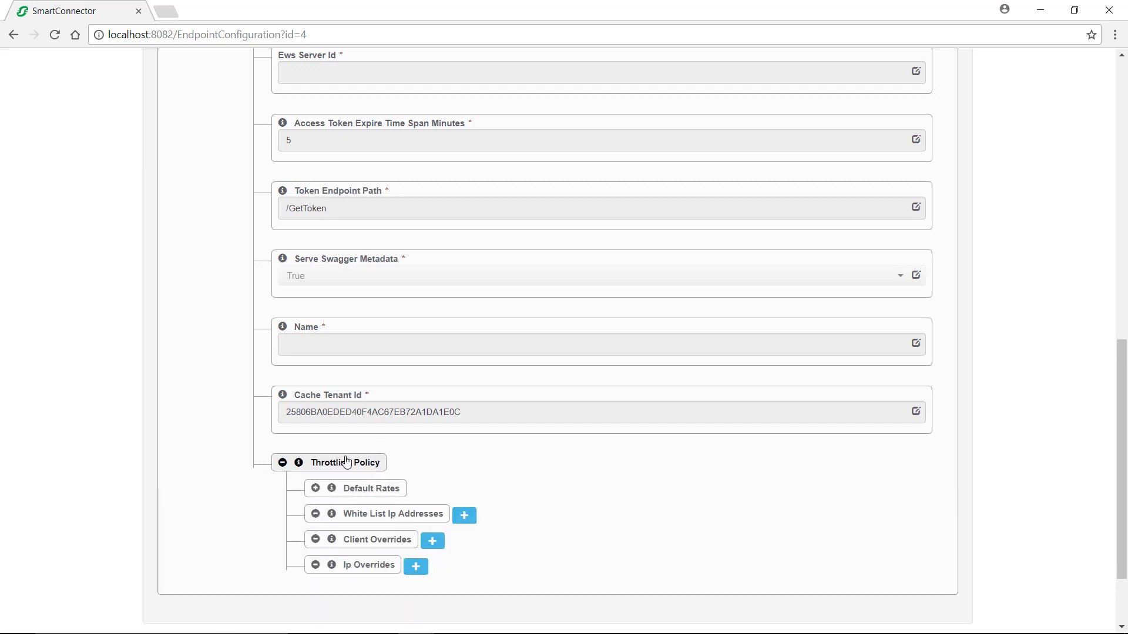
pyautogui.click(364, 488)
pyautogui.scroll(-5, 365, 488)
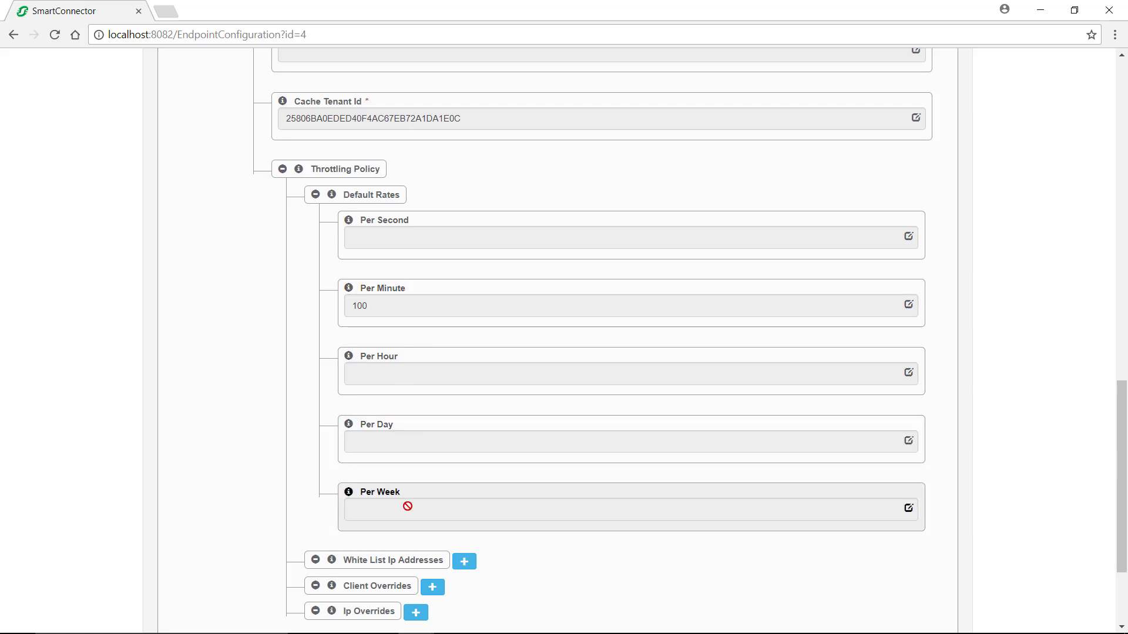
pyautogui.scroll(-3, 408, 506)
# Step: Add one entry each to White List Ip Addresses, Client Overrides and Ip Overrides
pyautogui.click(464, 414)
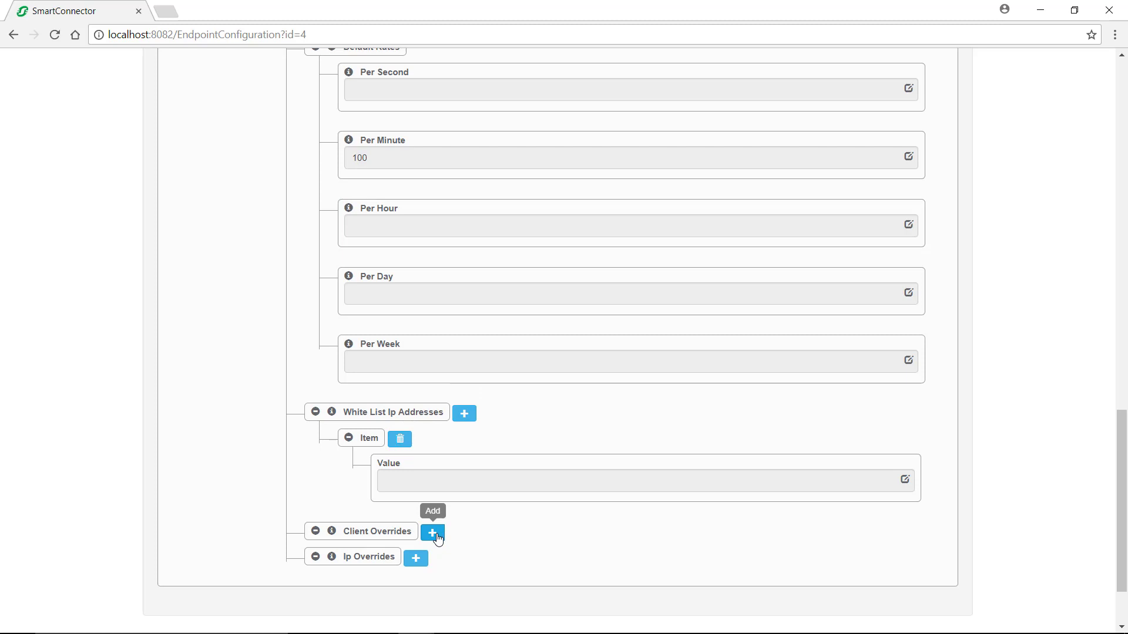
pyautogui.click(434, 534)
pyautogui.scroll(-5, 474, 513)
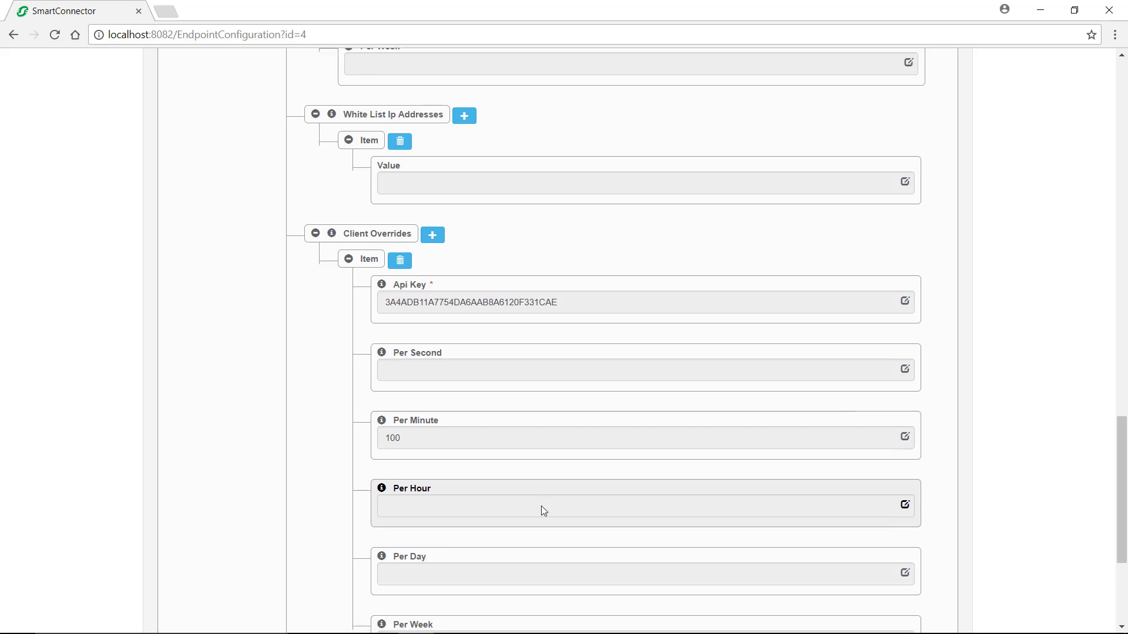
pyautogui.scroll(-2, 541, 505)
pyautogui.scroll(-3, 541, 505)
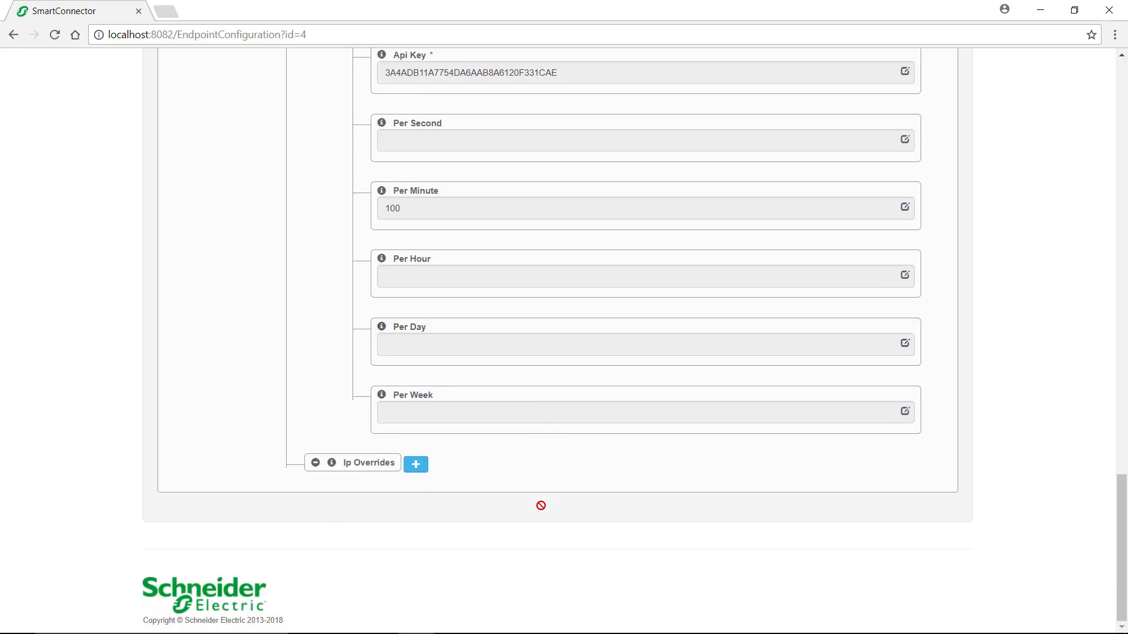
pyautogui.click(416, 465)
pyautogui.scroll(-4, 516, 351)
pyautogui.scroll(-4, 515, 500)
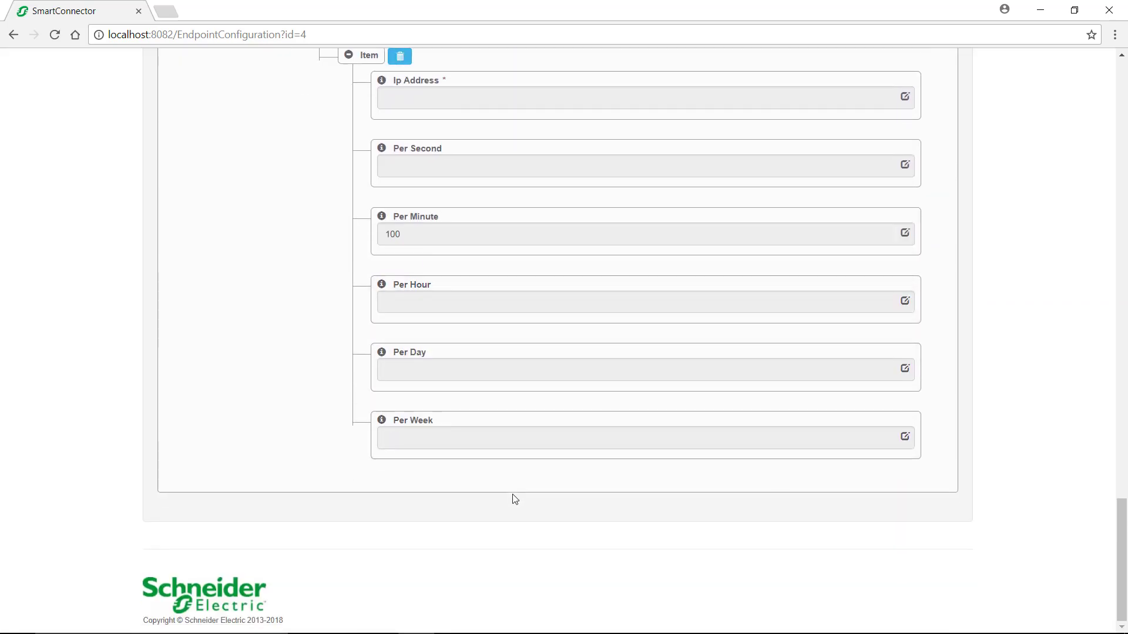
pyautogui.scroll(17, 796, 482)
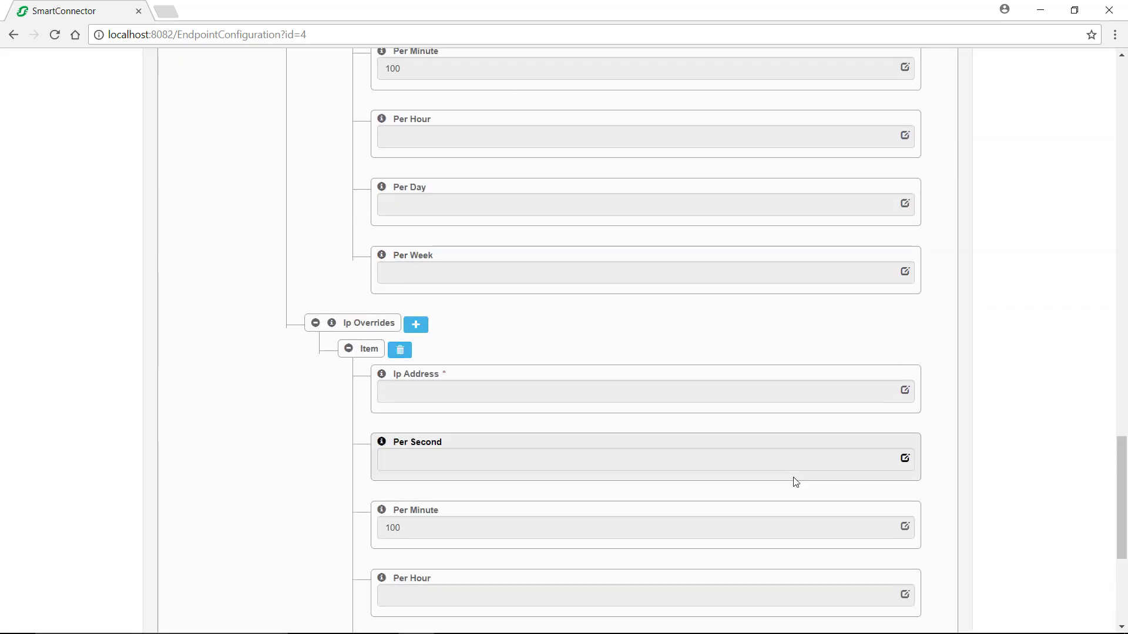
pyautogui.scroll(9, 796, 481)
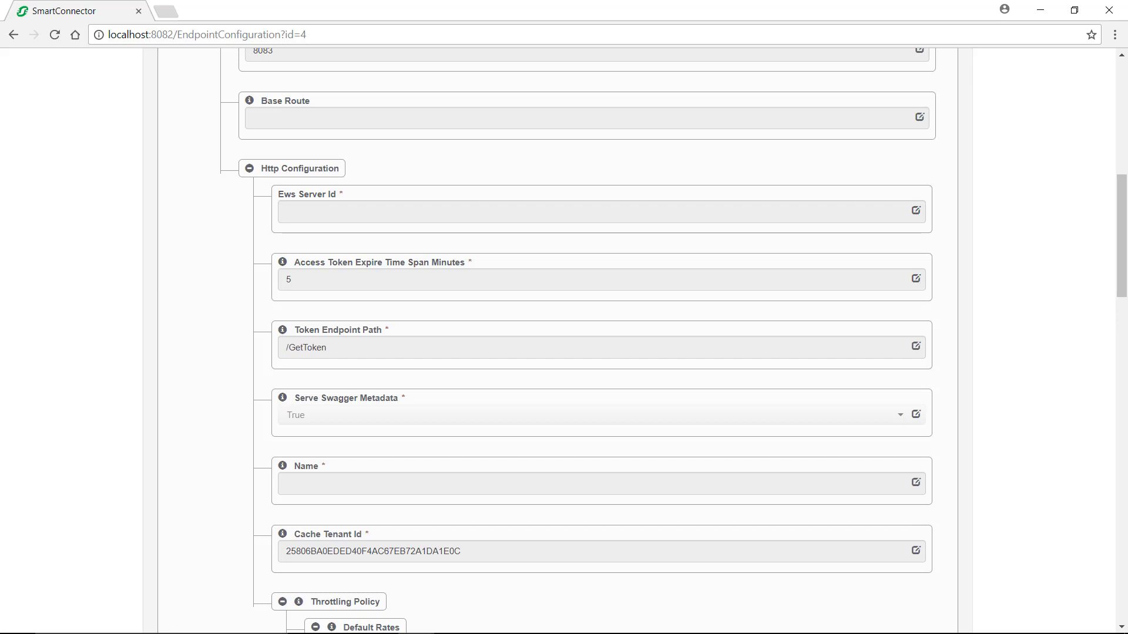
# Step: Scroll up to bring up endpoint configuration 5, the SBO REST Provider
pyautogui.scroll(1, 378, 257)
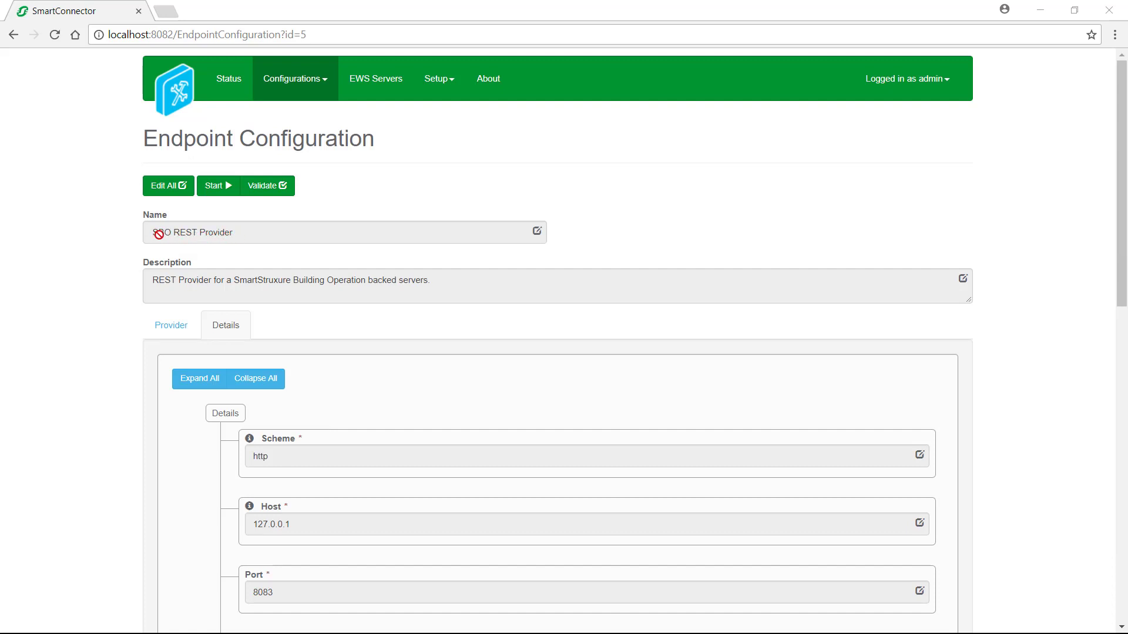
# Step: Scroll through the SBO REST Provider's Http Configuration settings
pyautogui.scroll(-6, 380, 258)
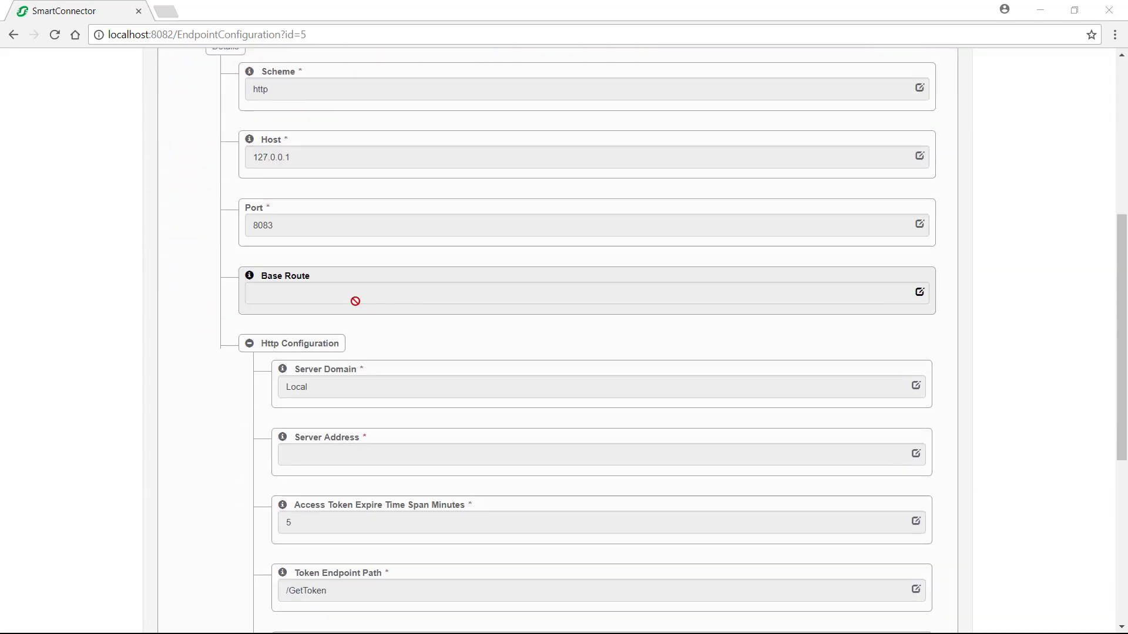
pyautogui.scroll(-1, 348, 317)
pyautogui.scroll(-1, 348, 318)
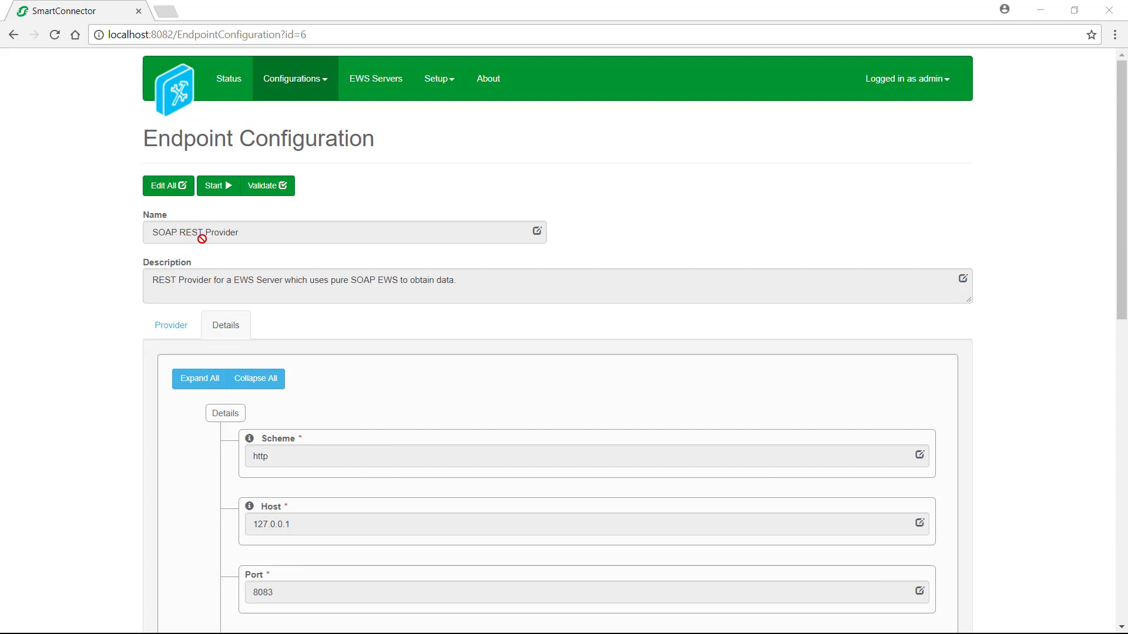
# Step: Validate the SOAP REST Provider endpoint, then start it and confirm with Yes
pyautogui.scroll(-9, 202, 239)
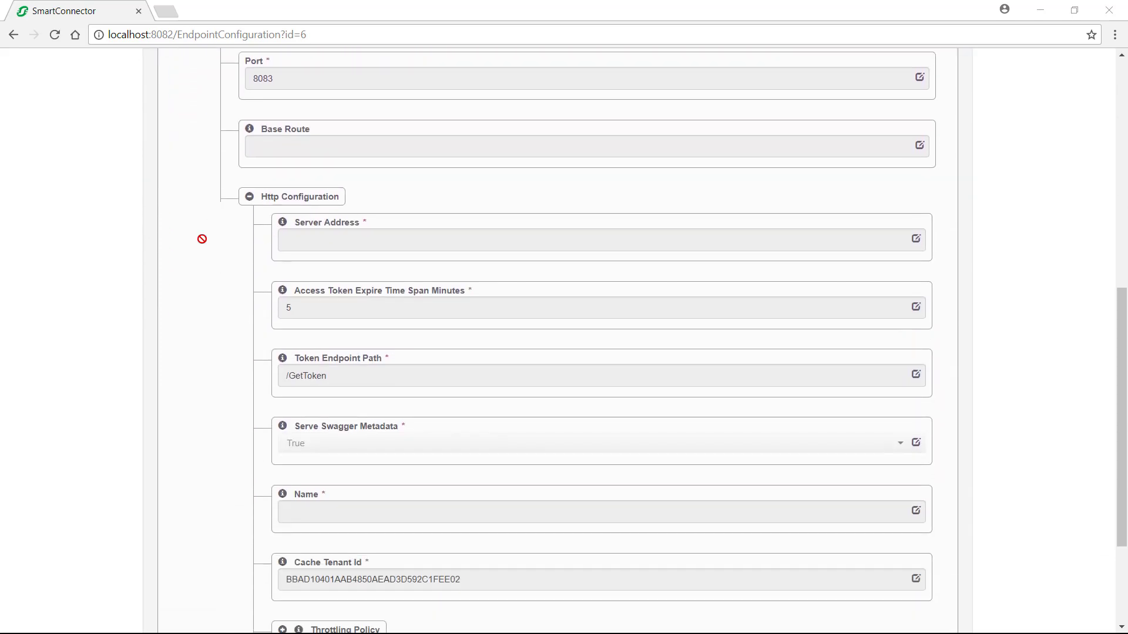
pyautogui.scroll(-2, 237, 238)
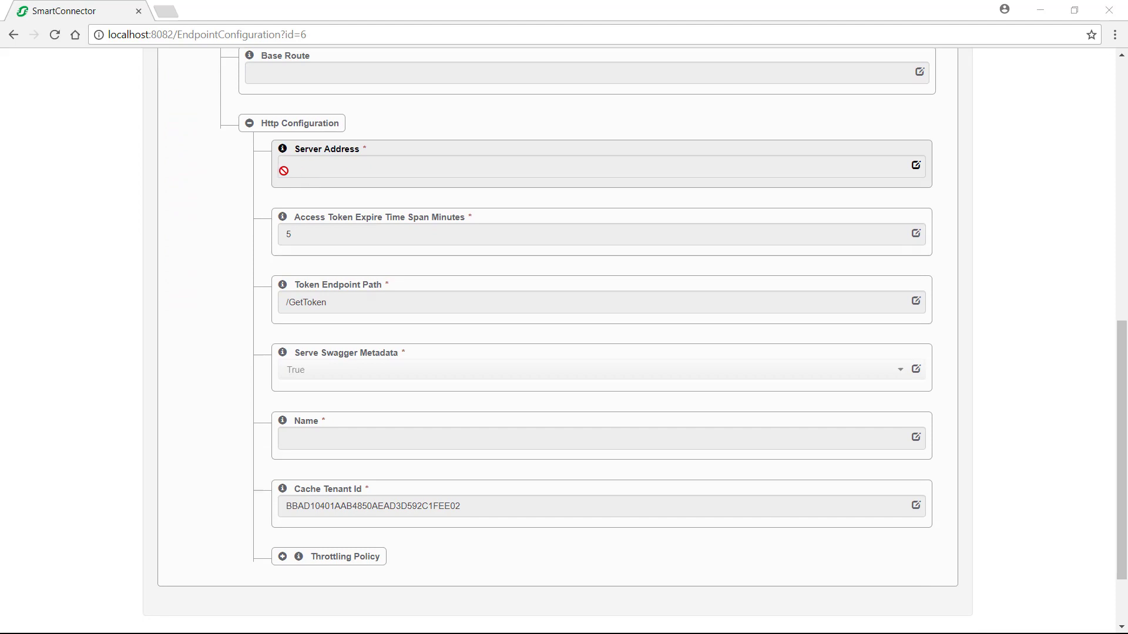
pyautogui.scroll(5, 440, 470)
pyautogui.scroll(-1, 440, 470)
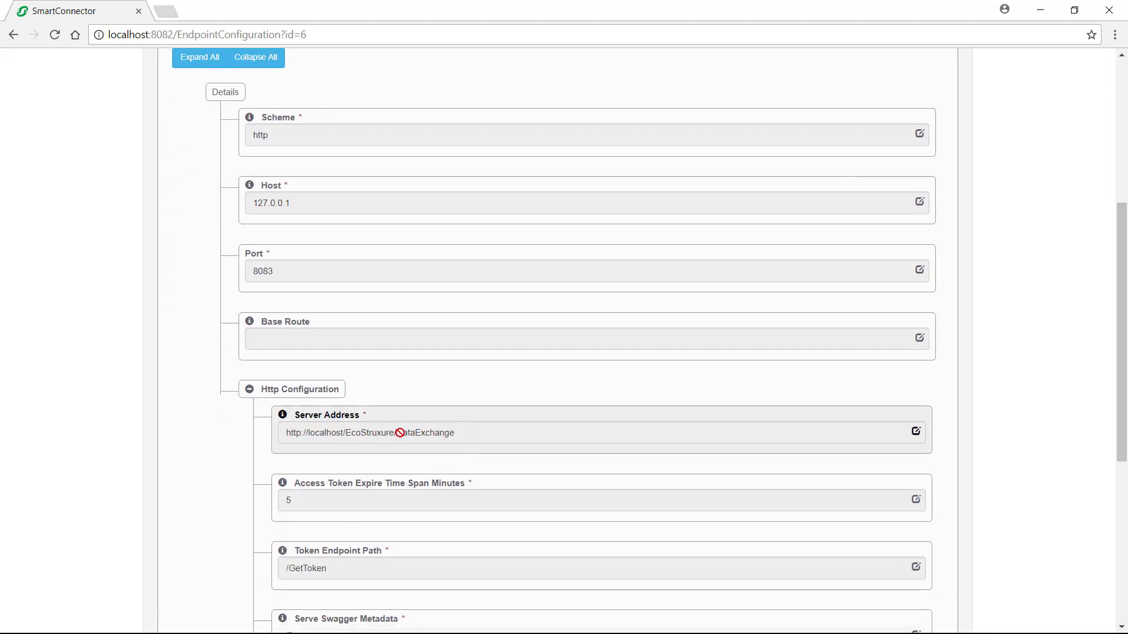
pyautogui.scroll(5, 398, 433)
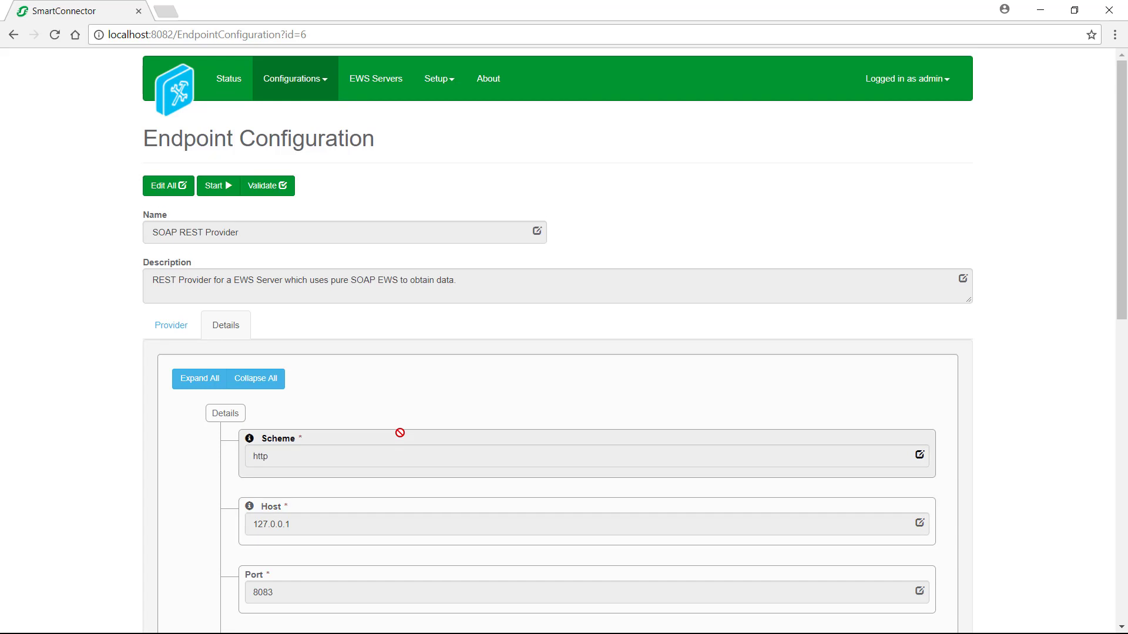
pyautogui.click(272, 184)
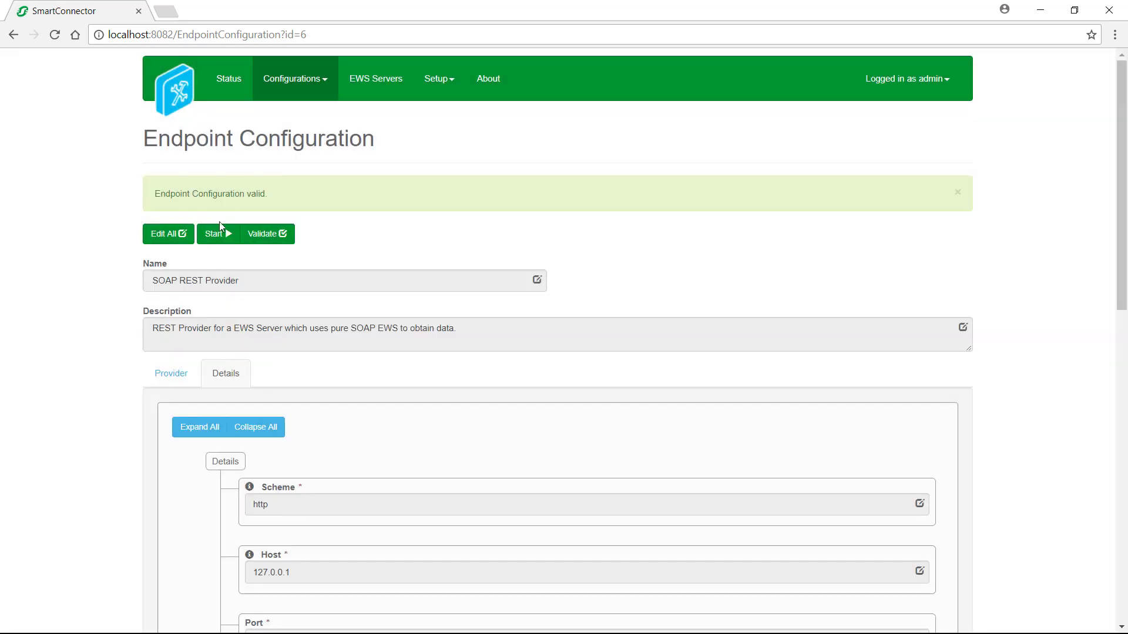
pyautogui.click(227, 187)
pyautogui.click(746, 189)
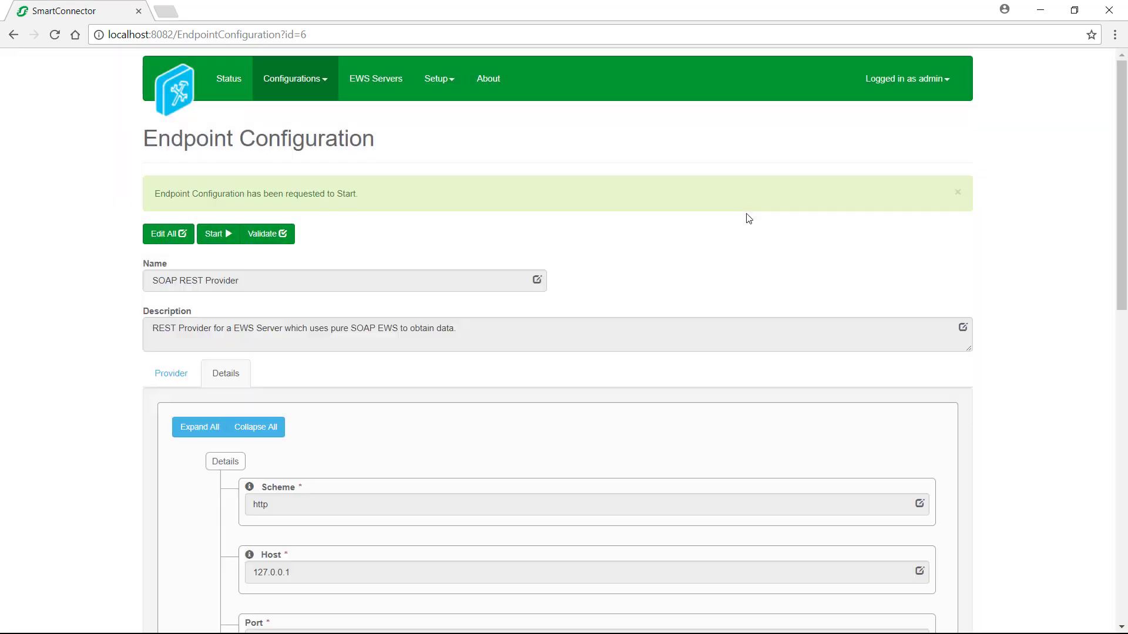